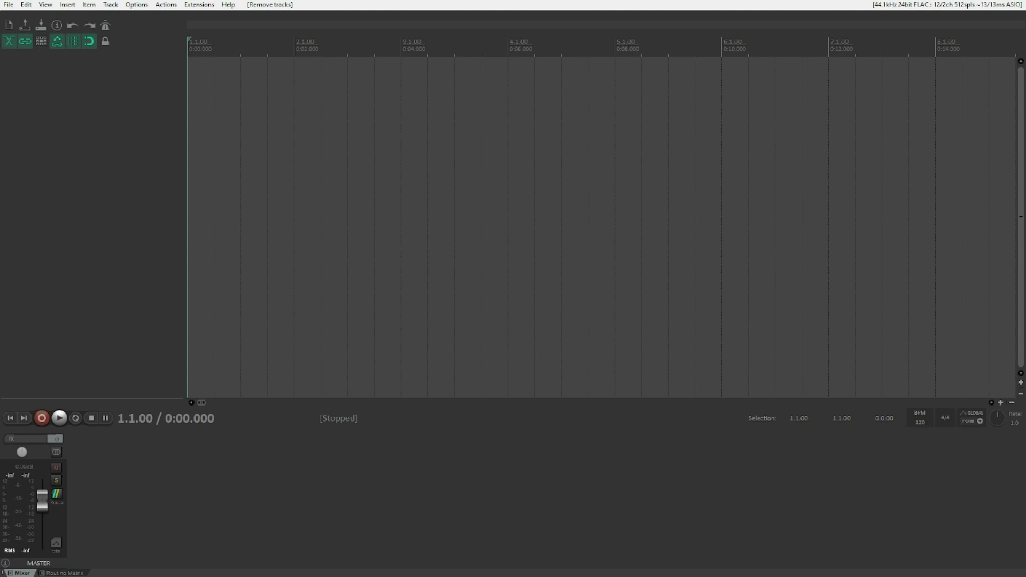
View ReaPack's dialog for importing repositories, then close it and the repository manager without importing anything.
{"action": "key", "text": "alt"}
{"action": "key", "text": "Right"}
{"action": "key", "text": "Right"}
{"action": "key", "text": "Right"}
{"action": "key", "text": "Right"}
{"action": "key", "text": "Right"}
{"action": "key", "text": "Right"}
{"action": "key", "text": "Down"}
{"action": "key", "text": "Down"}
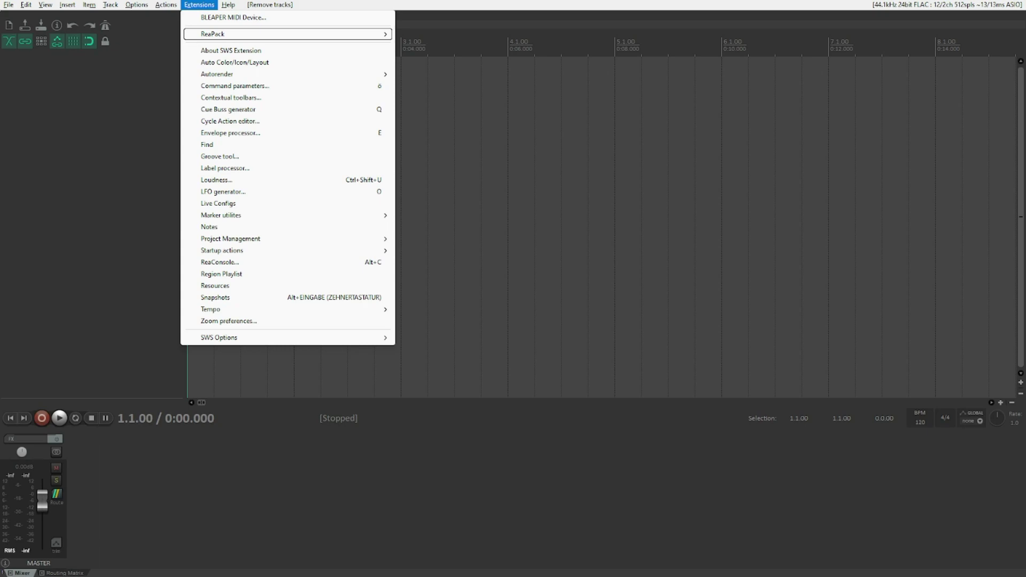
{"action": "key", "text": "Right"}
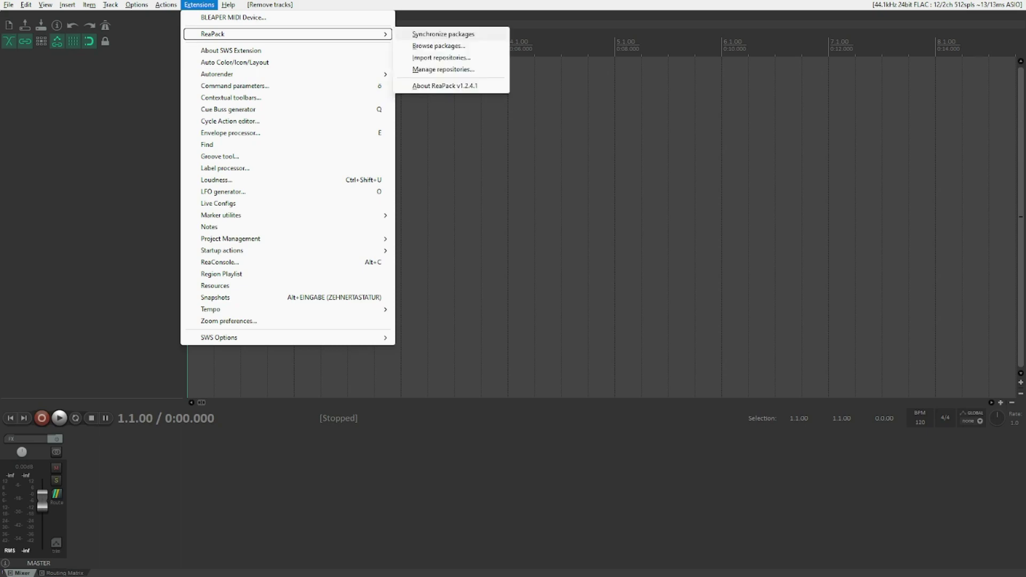
{"action": "key", "text": "Down"}
{"action": "key", "text": "Down"}
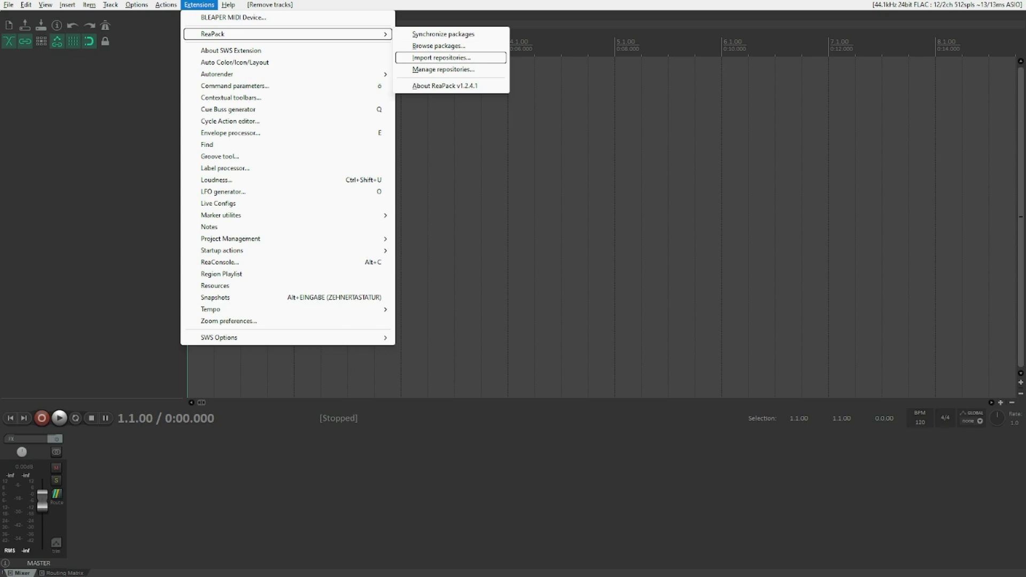
{"action": "key", "text": "Return"}
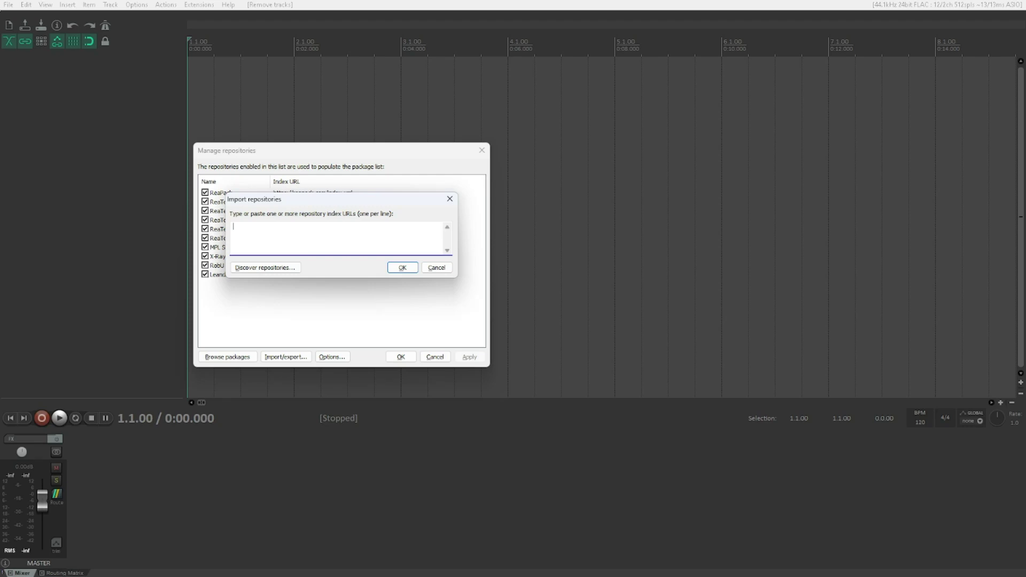
{"action": "key", "text": "Tab"}
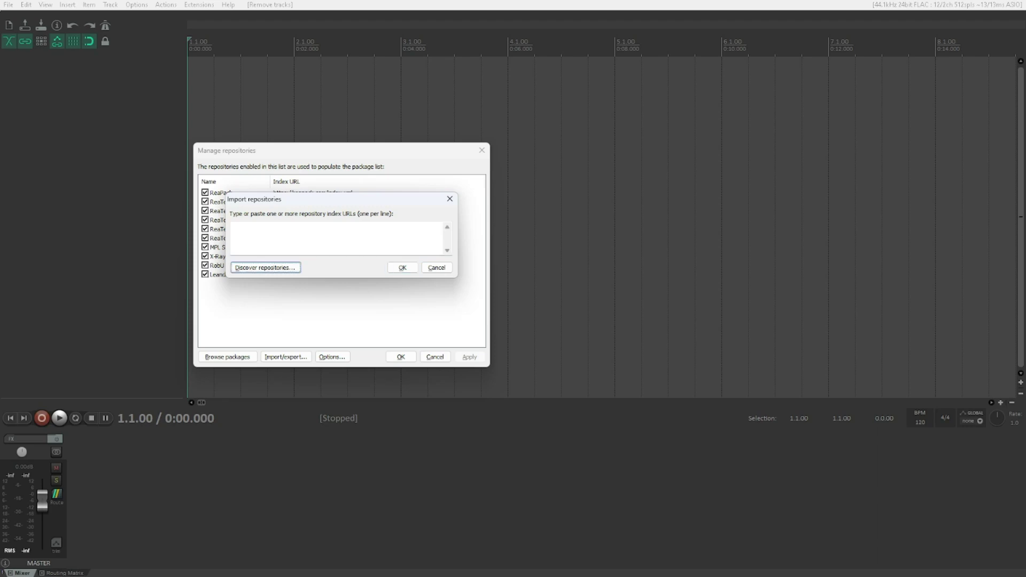
{"action": "key", "text": "Tab"}
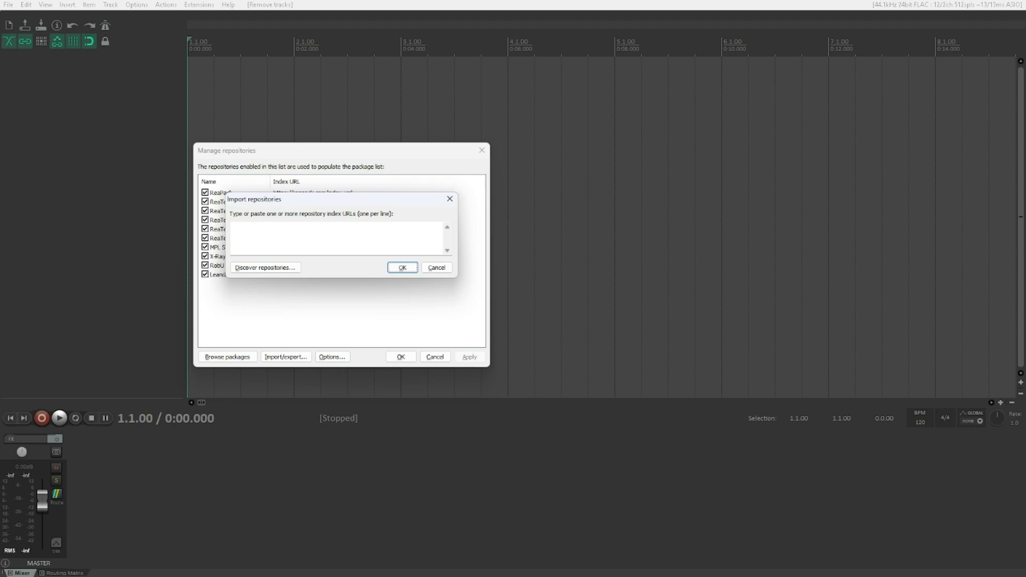
{"action": "key", "text": "Escape"}
{"action": "key", "text": "Escape"}
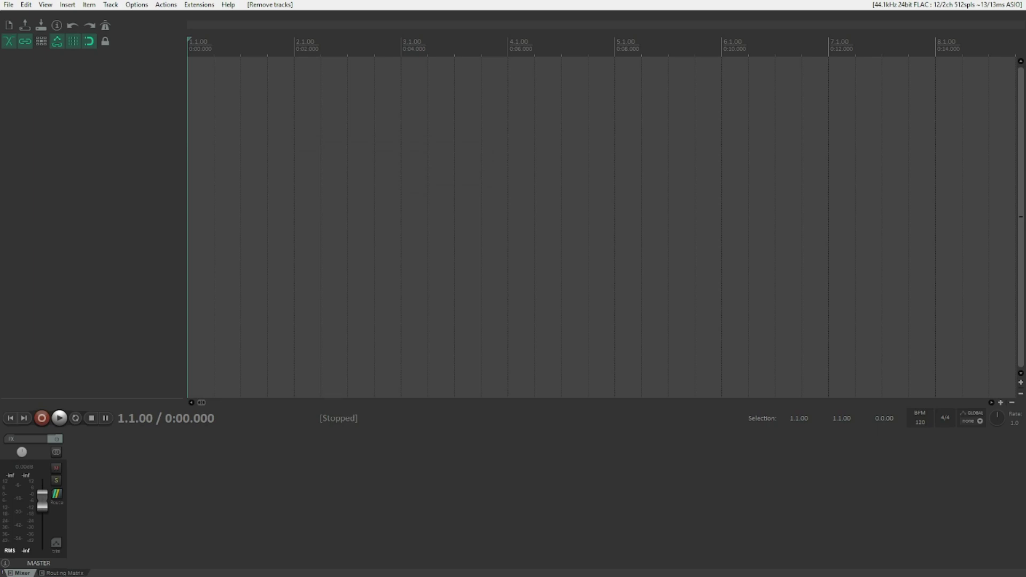
Browse the ReaPack packages and filter the list for "multistream".
{"action": "key", "text": "alt+x"}
{"action": "key", "text": "Down"}
{"action": "key", "text": "Right"}
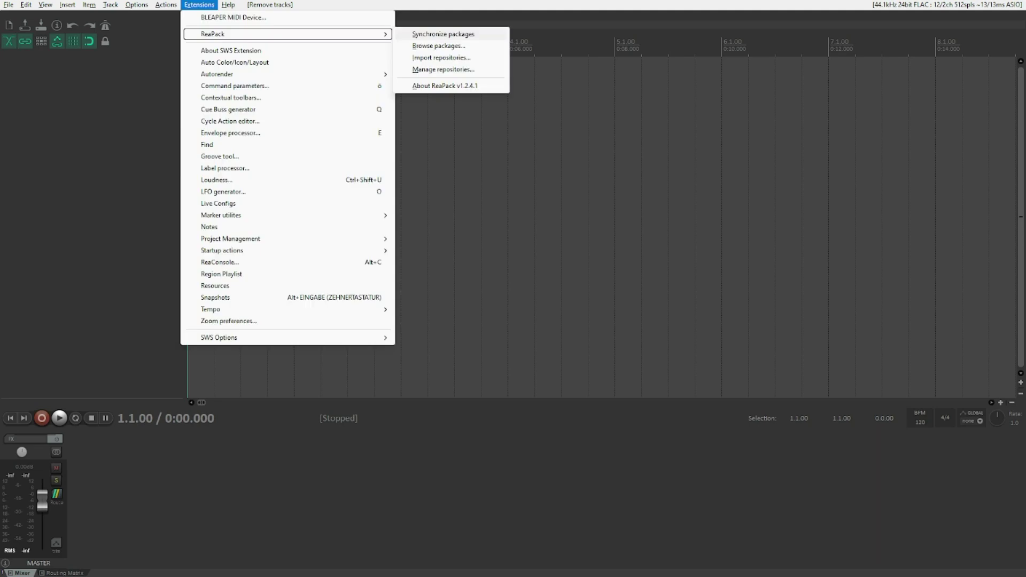
{"action": "key", "text": "Down"}
{"action": "key", "text": "Return"}
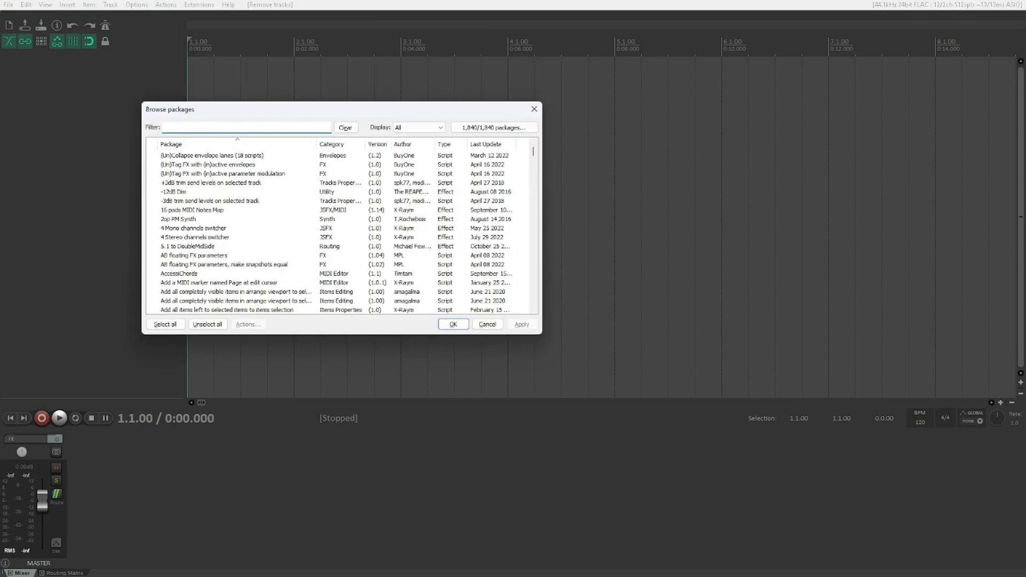
{"action": "key", "text": "Down"}
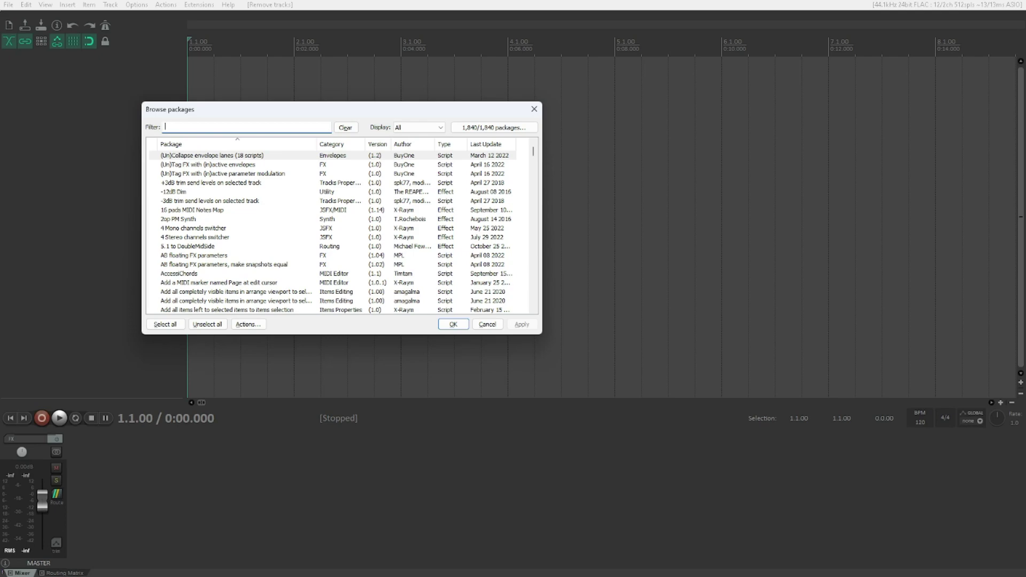
{"action": "type", "text": "mul"}
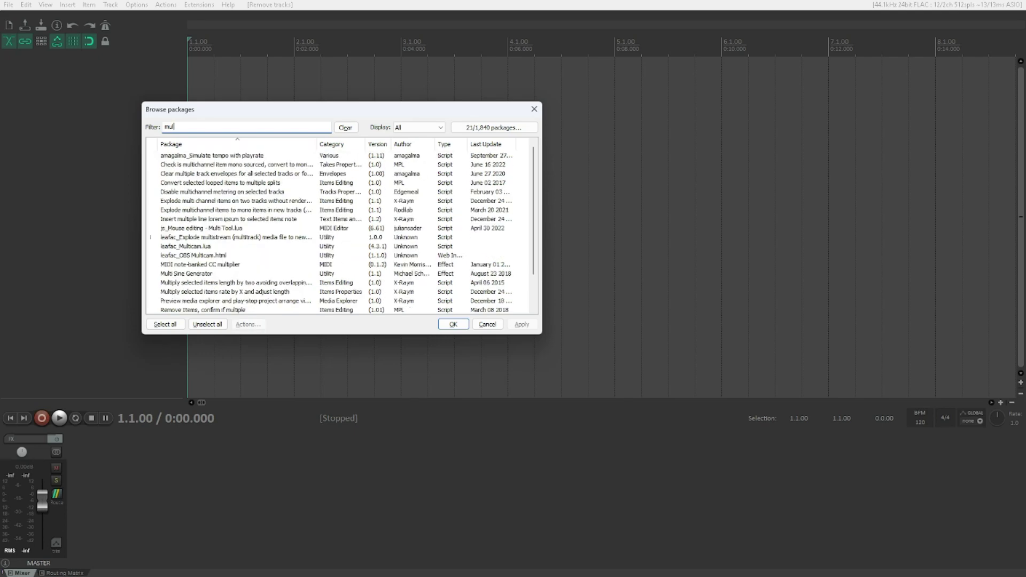
{"action": "type", "text": "tist"}
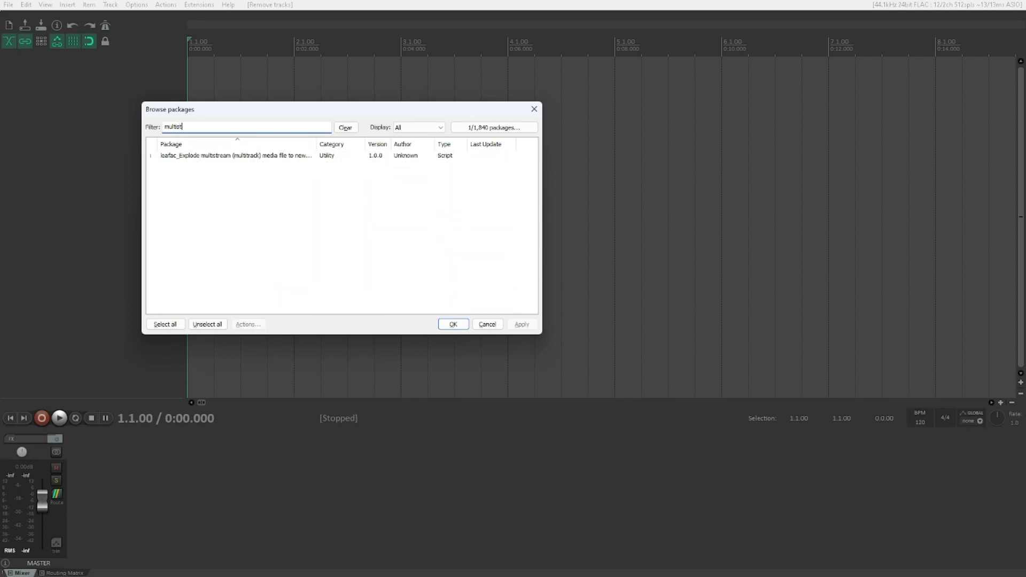
{"action": "type", "text": "ream"}
{"action": "key", "text": "Tab"}
{"action": "key", "text": "Tab"}
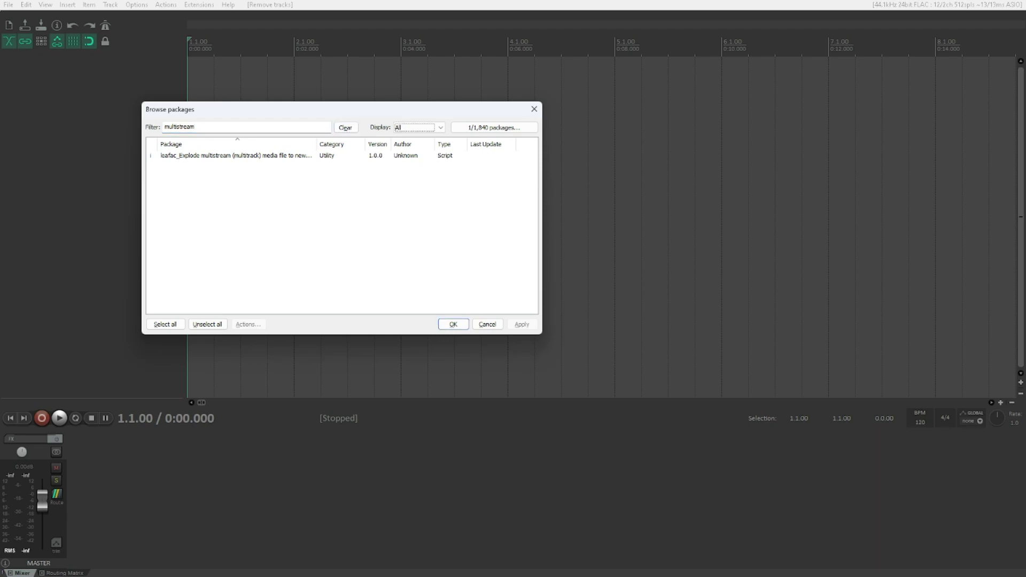
{"action": "key", "text": "Tab"}
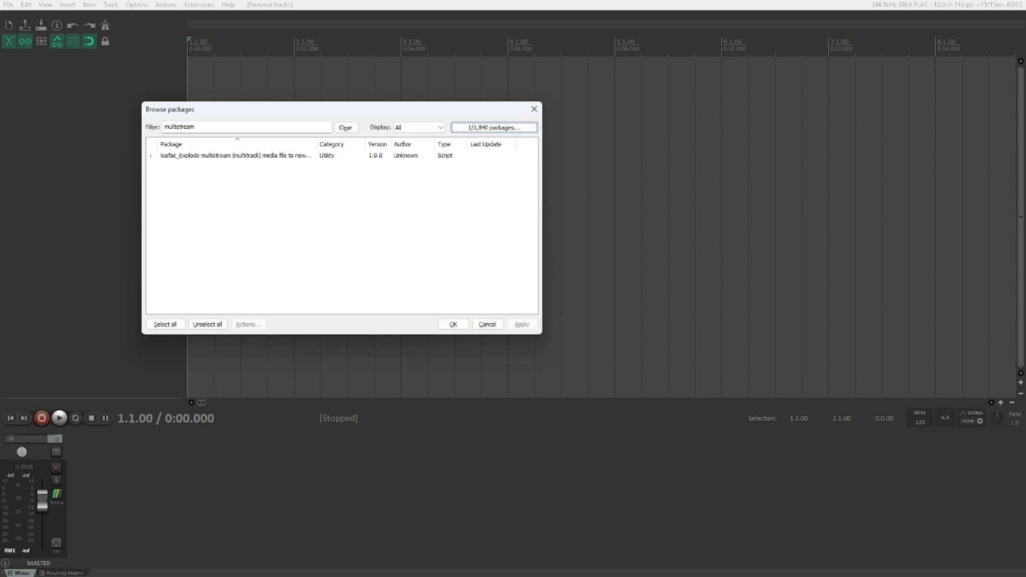
{"action": "key", "text": "Tab"}
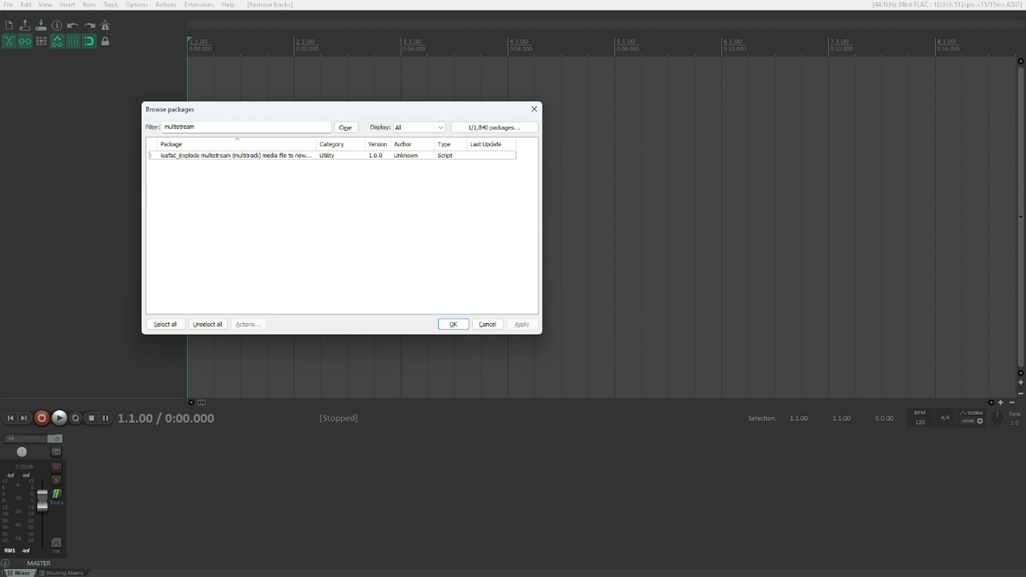
Select the leafac_Explode multistream (multitrack) media file package and view its available package actions without applying any.
{"action": "left_click", "coordinate": [235, 155]}
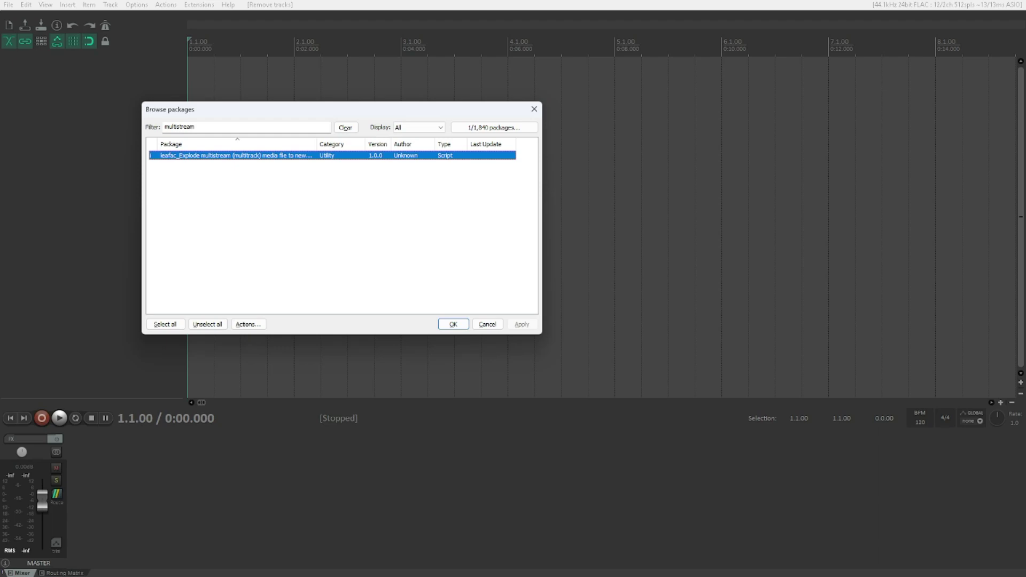
{"action": "key", "text": "Tab"}
{"action": "key", "text": "Tab"}
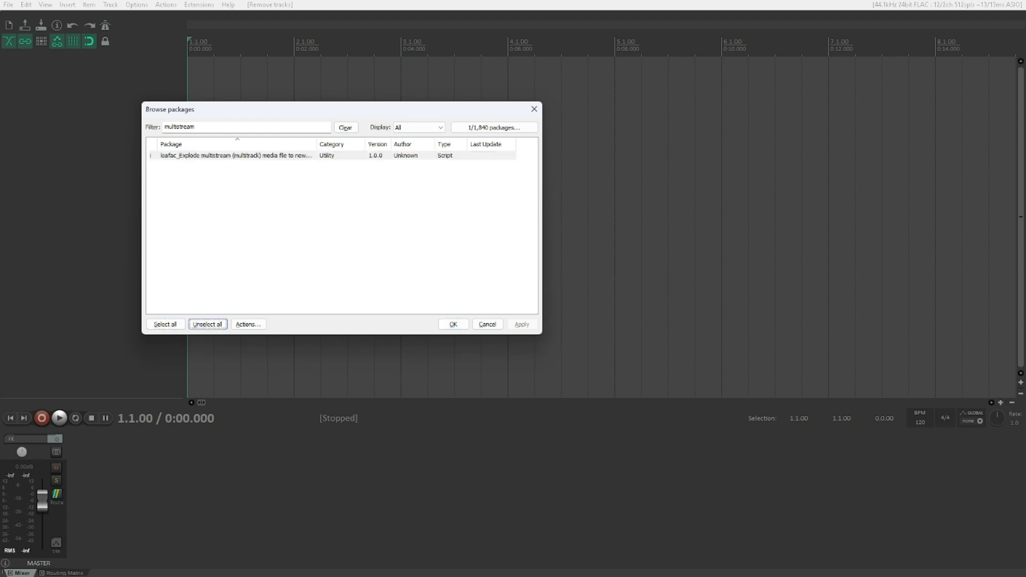
{"action": "key", "text": "Tab"}
{"action": "key", "text": "space"}
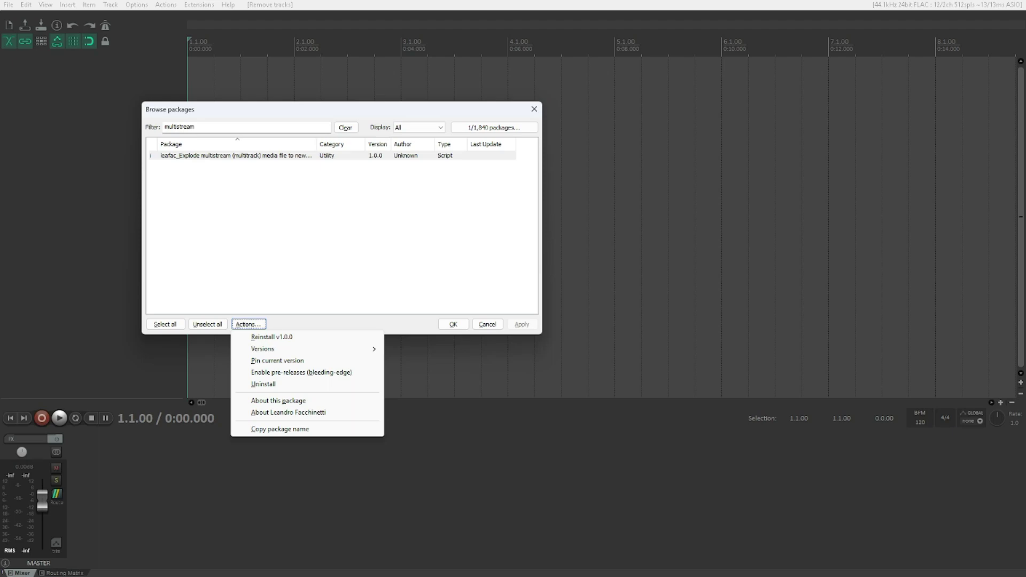
{"action": "key", "text": "Down"}
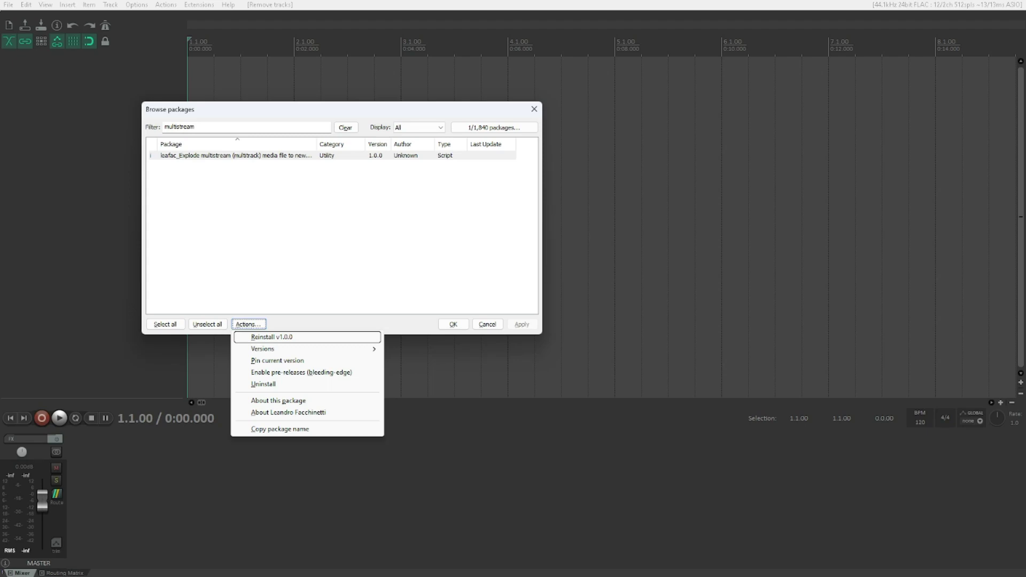
{"action": "key", "text": "Escape"}
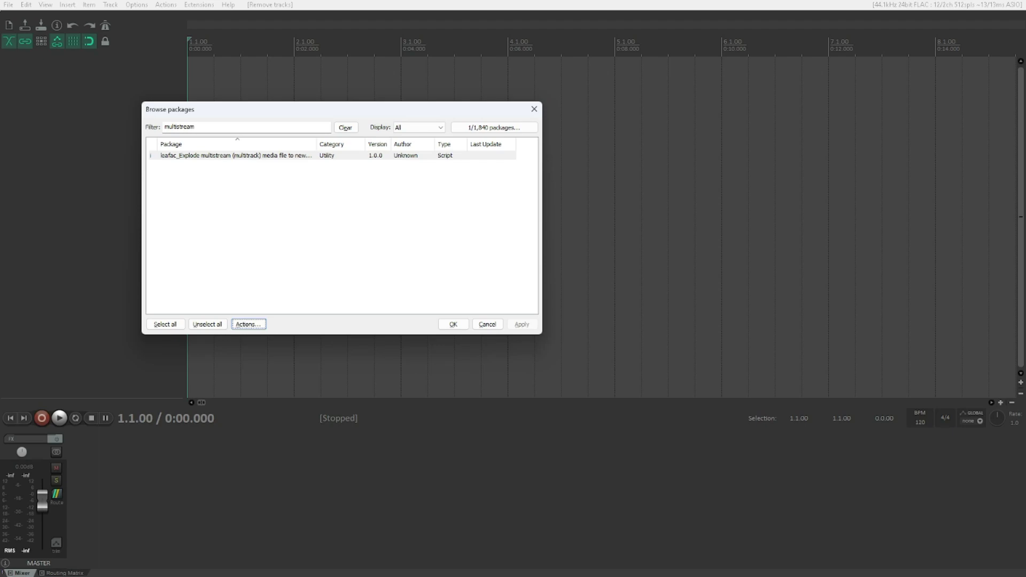
{"action": "key", "text": "Tab"}
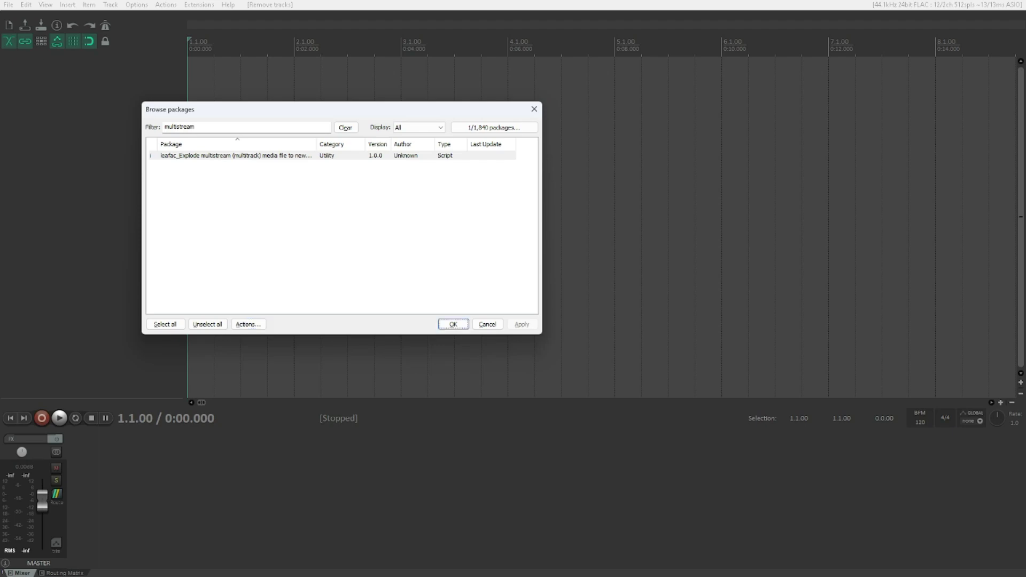
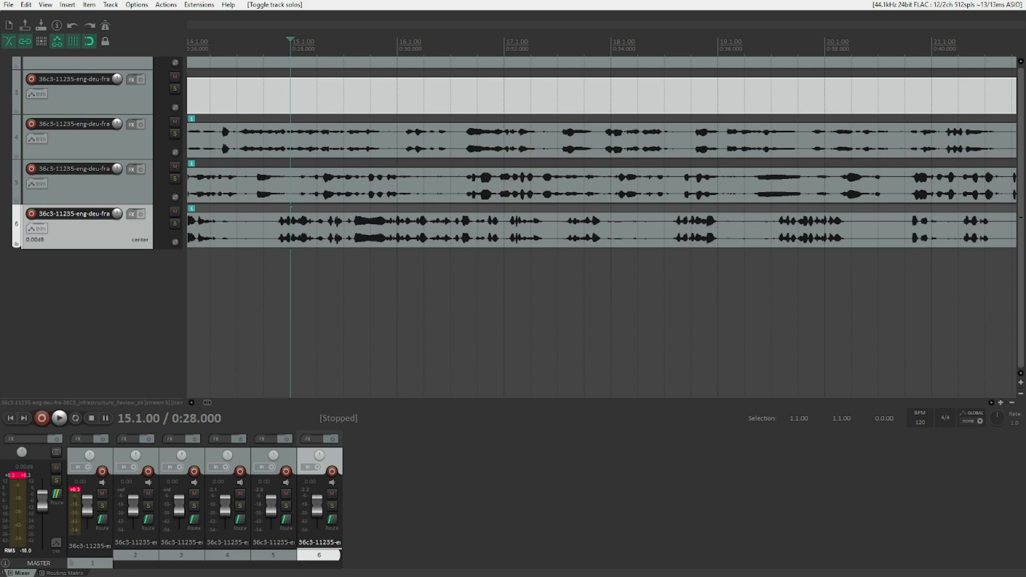
Remove the existing tracks and import 36c3-11235-eng-deu-fra-36C3_Infrastructure_Review_sd.mp4 from the Desktop into the project.
{"action": "key", "text": "Delete"}
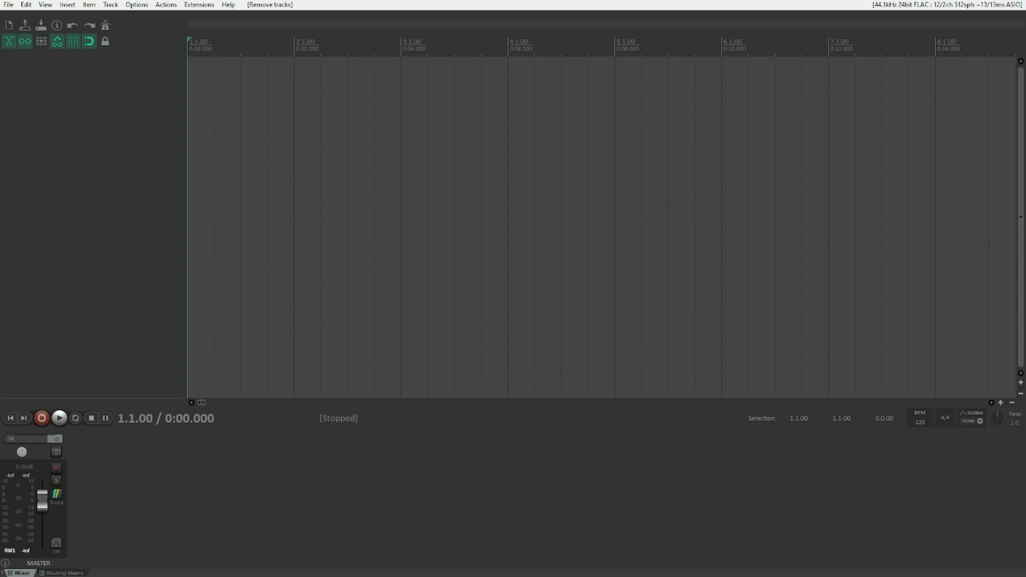
{"action": "key", "text": "Insert"}
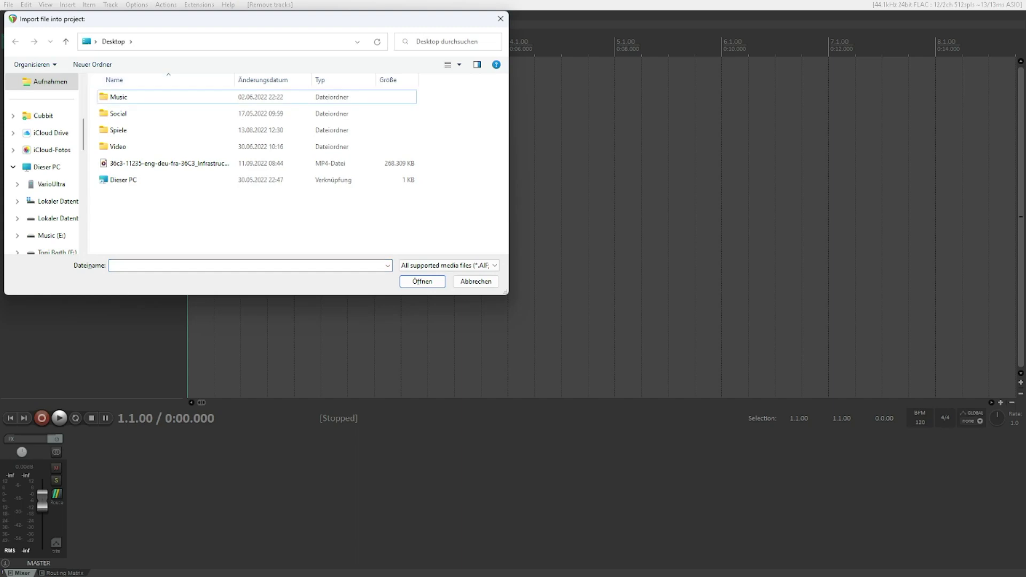
{"action": "left_click", "coordinate": [169, 163]}
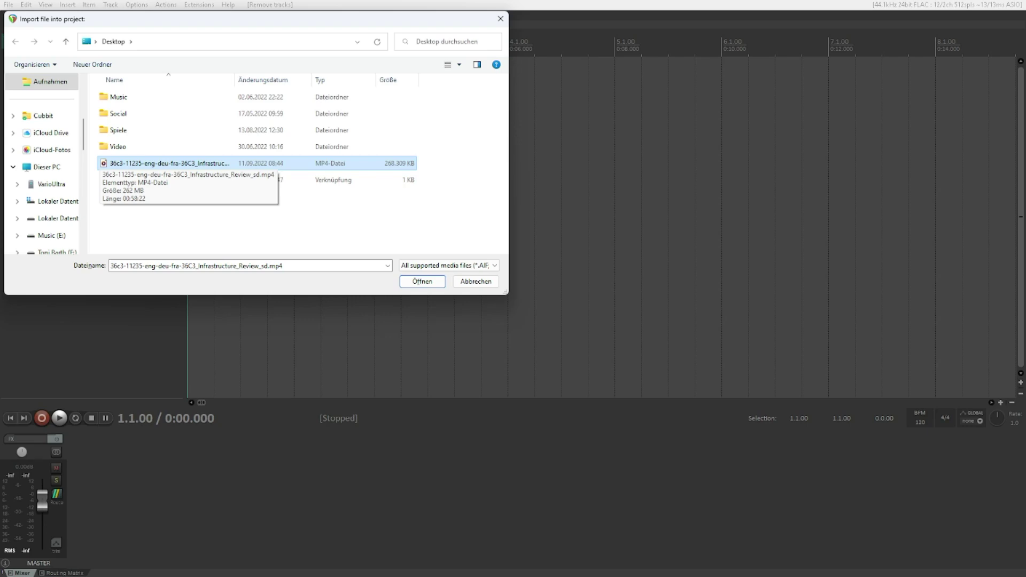
{"action": "key", "text": "Return"}
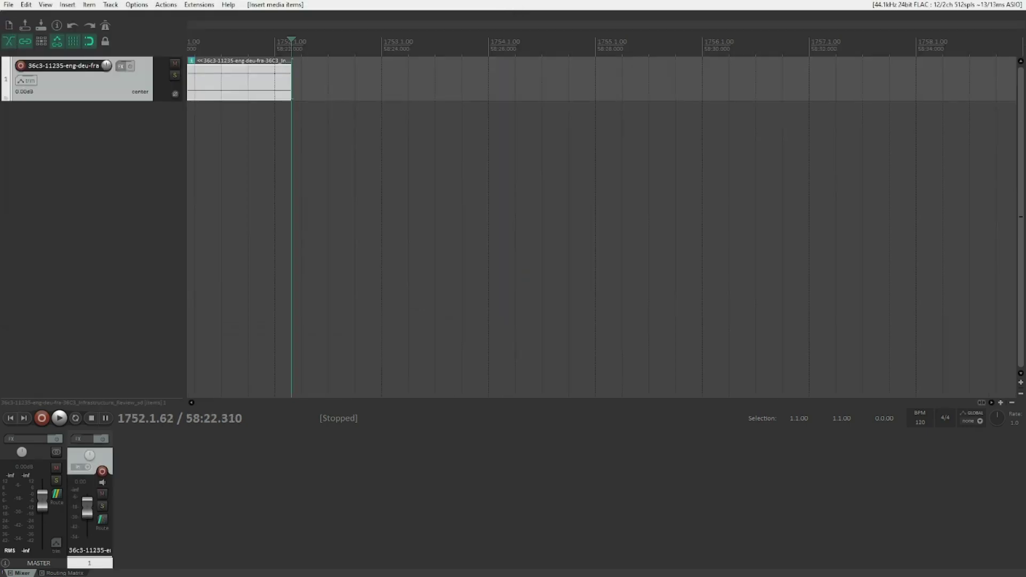
Play the imported recording from its start and from 0:26, stop playback and return to the project start.
{"action": "key", "text": "Home"}
{"action": "key", "text": "space"}
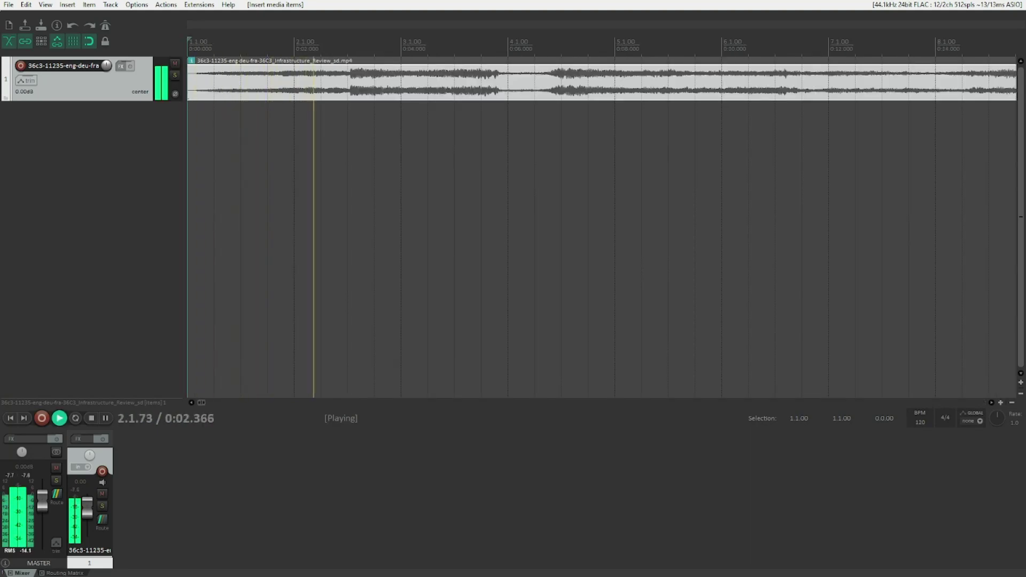
{"action": "key", "text": "space"}
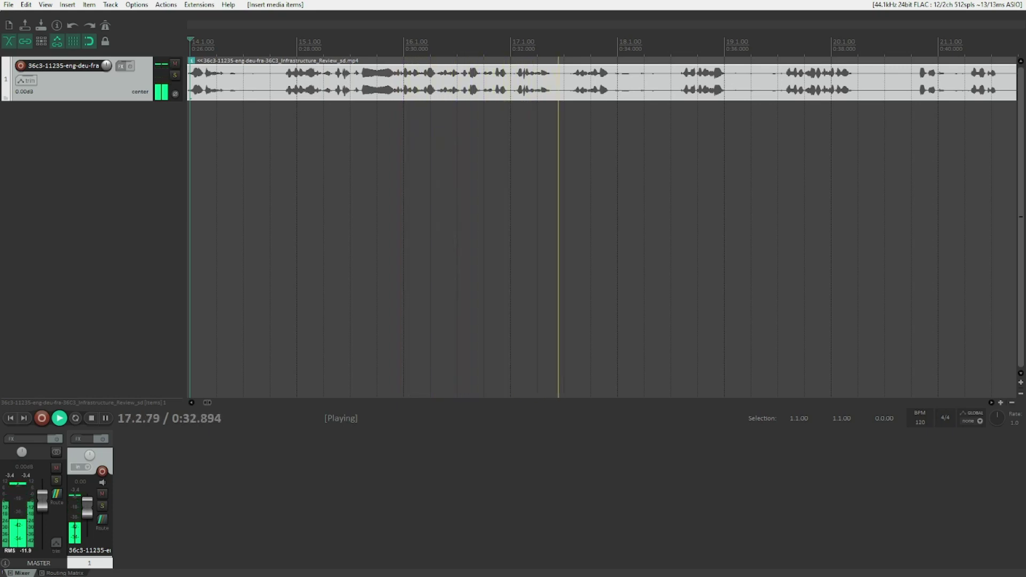
{"action": "key", "text": "space"}
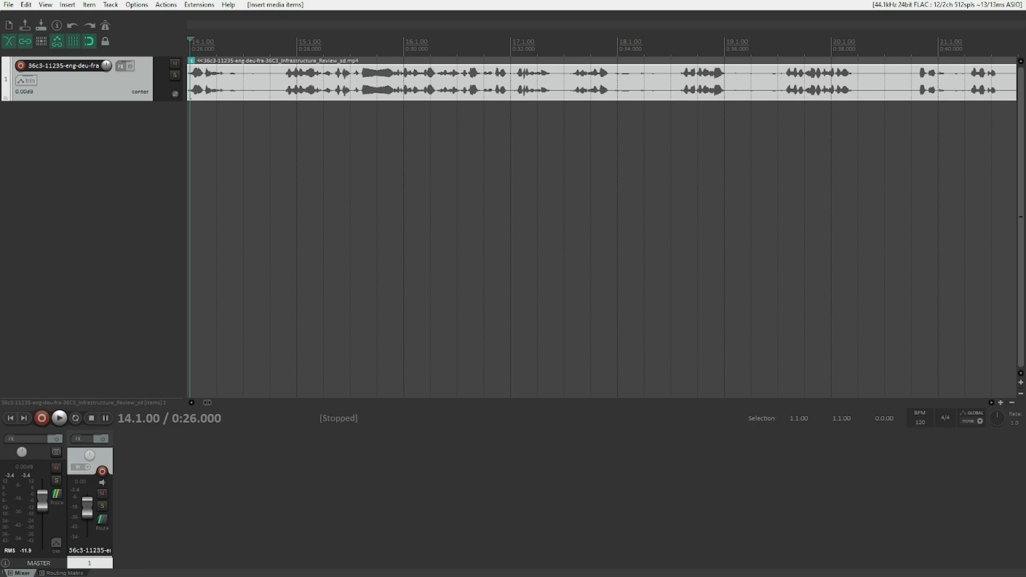
{"action": "key", "text": "Home"}
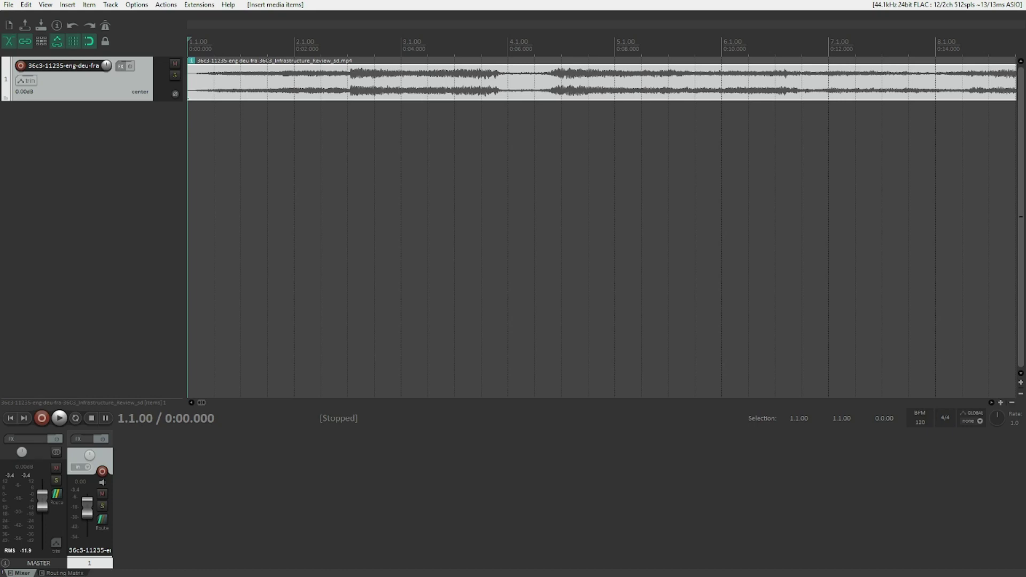
Filter the action list for "multistream" and run the leafac_Explode multistream (multitrack) media file script on the imported item.
{"action": "key", "text": "question"}
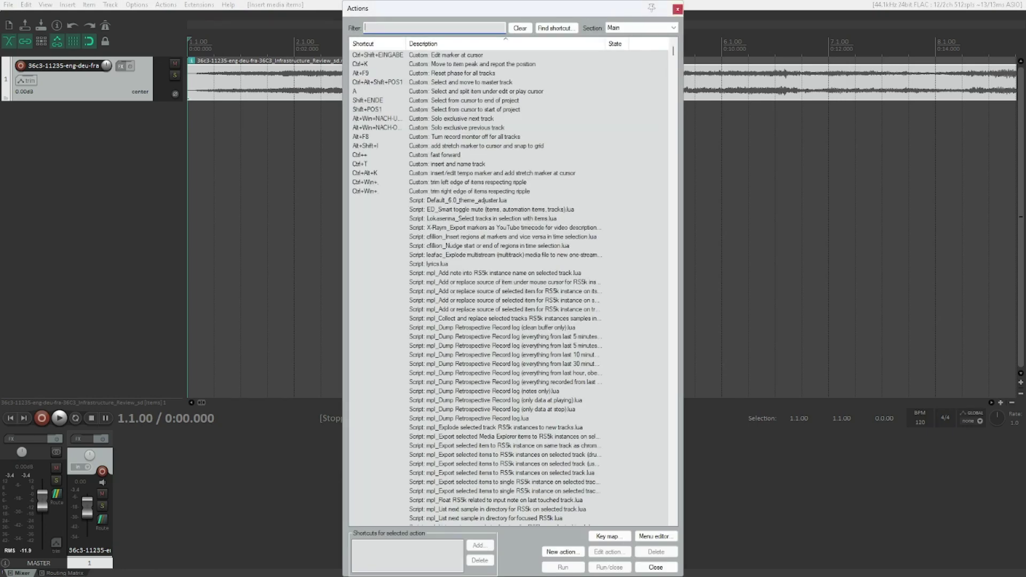
{"action": "type", "text": "multi"}
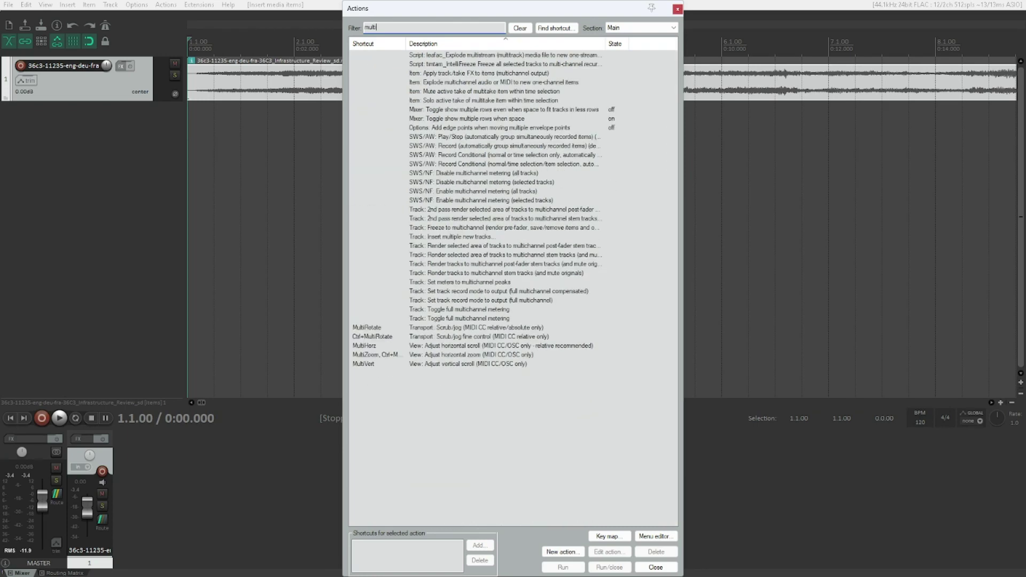
{"action": "type", "text": "stream"}
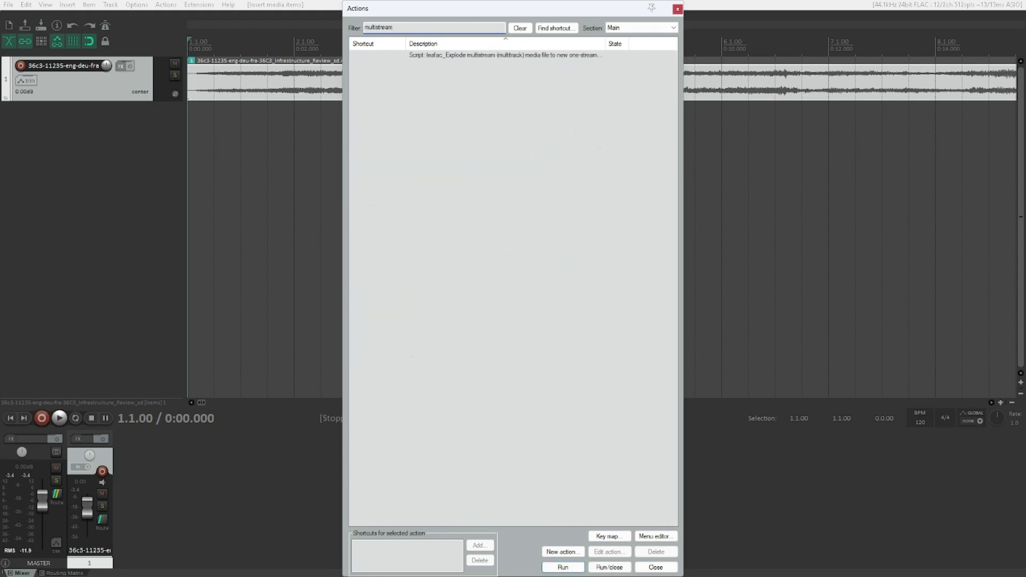
{"action": "key", "text": "Tab"}
{"action": "key", "text": "Tab"}
{"action": "key", "text": "Tab"}
{"action": "key", "text": "Tab"}
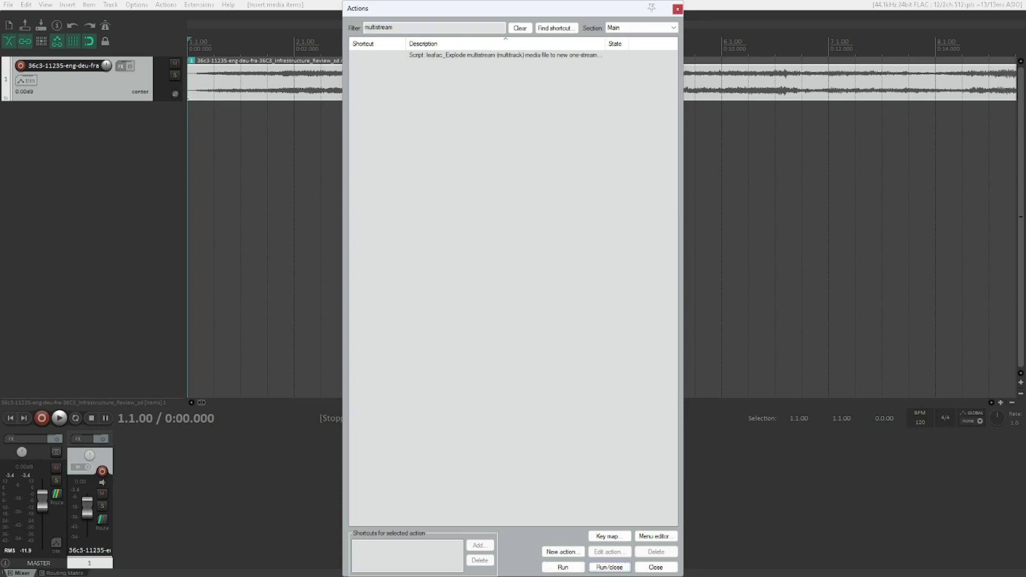
{"action": "key", "text": "Tab"}
{"action": "key", "text": "Tab"}
{"action": "key", "text": "Tab"}
{"action": "key", "text": "Down"}
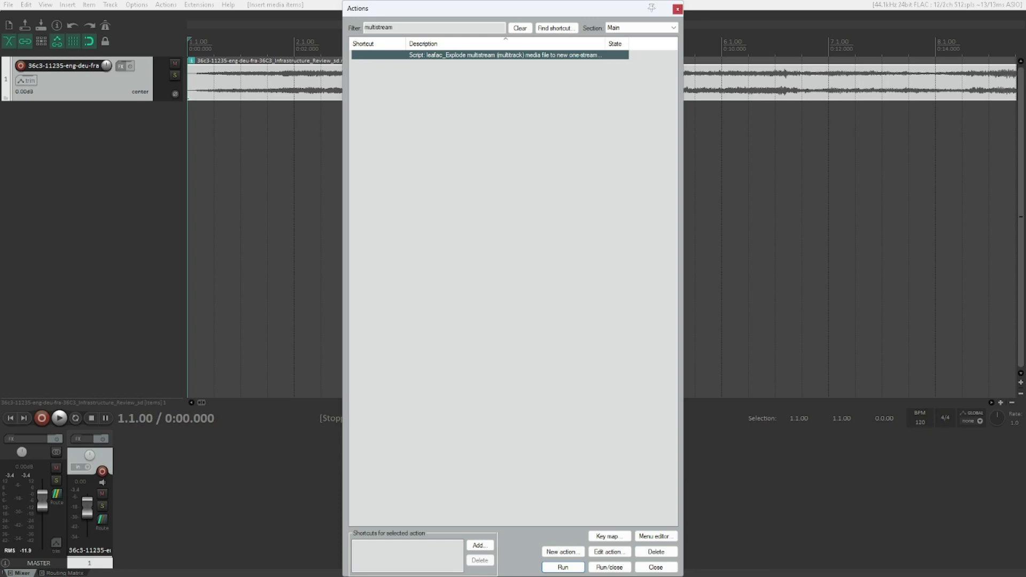
{"action": "key", "text": "Return"}
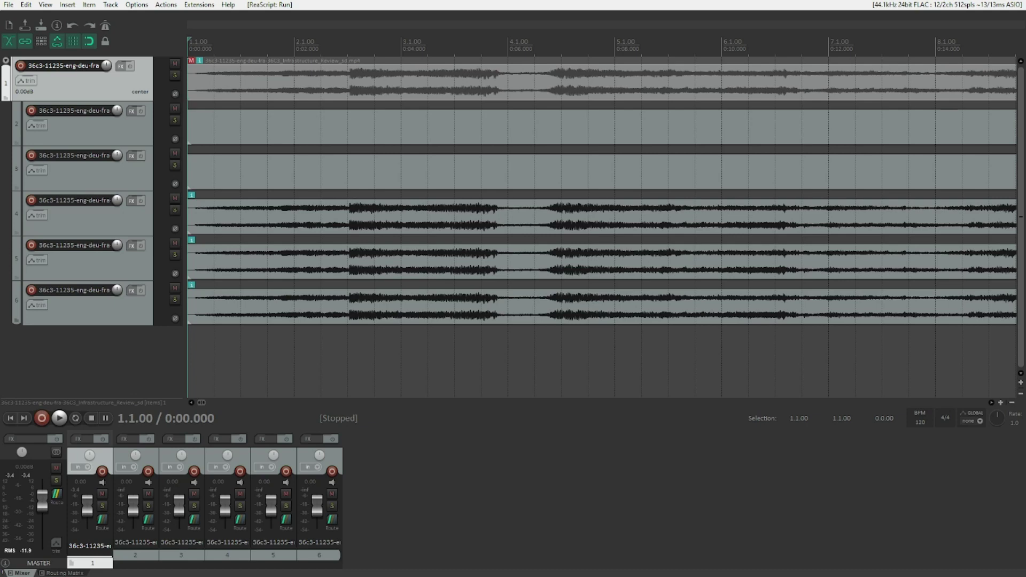
Solo track 2, the first exploded stream, listen to it from 0:18, stop playback and clear the solo.
{"action": "left_click", "coordinate": [80, 134]}
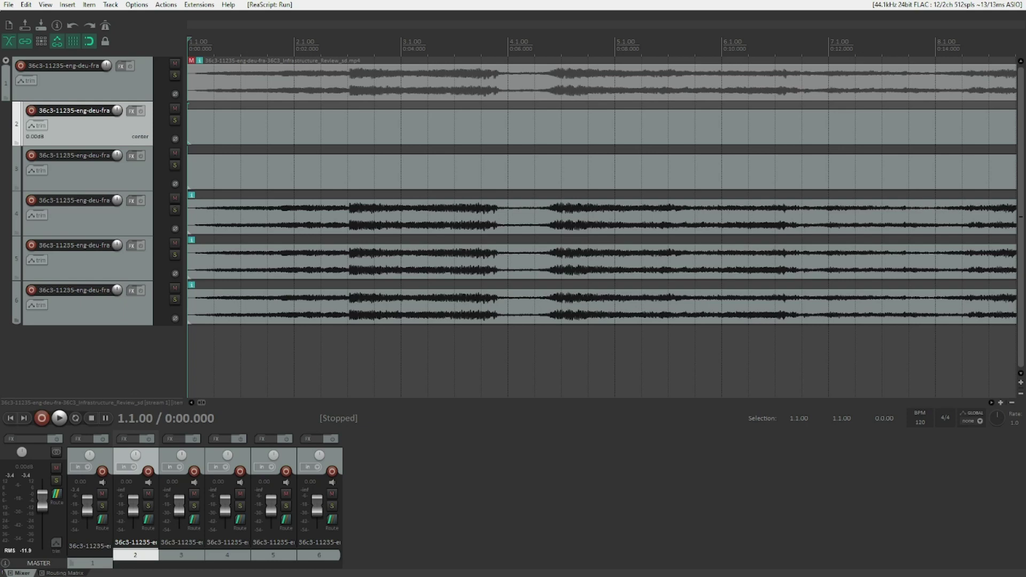
{"action": "key", "text": "s"}
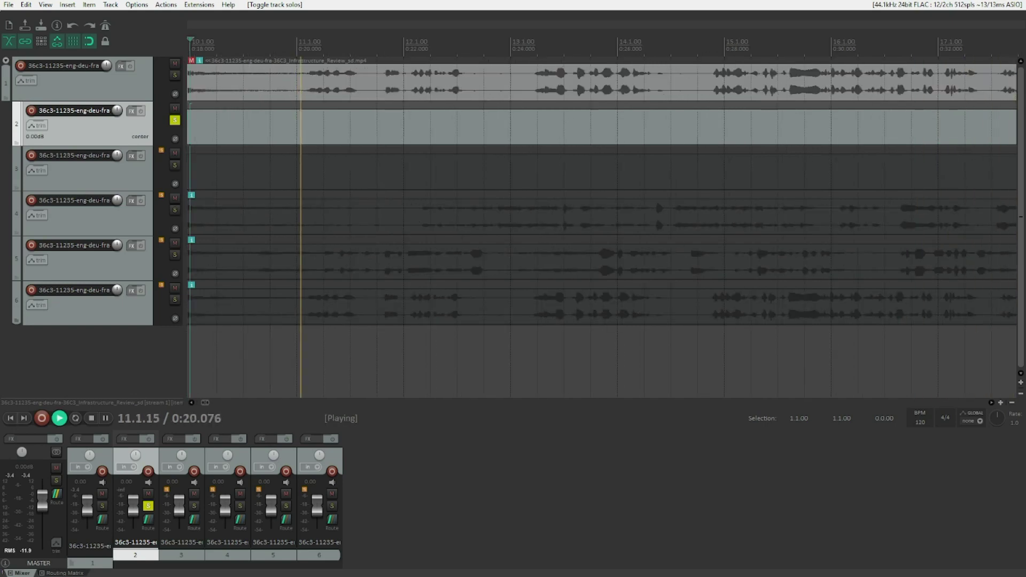
{"action": "key", "text": "space"}
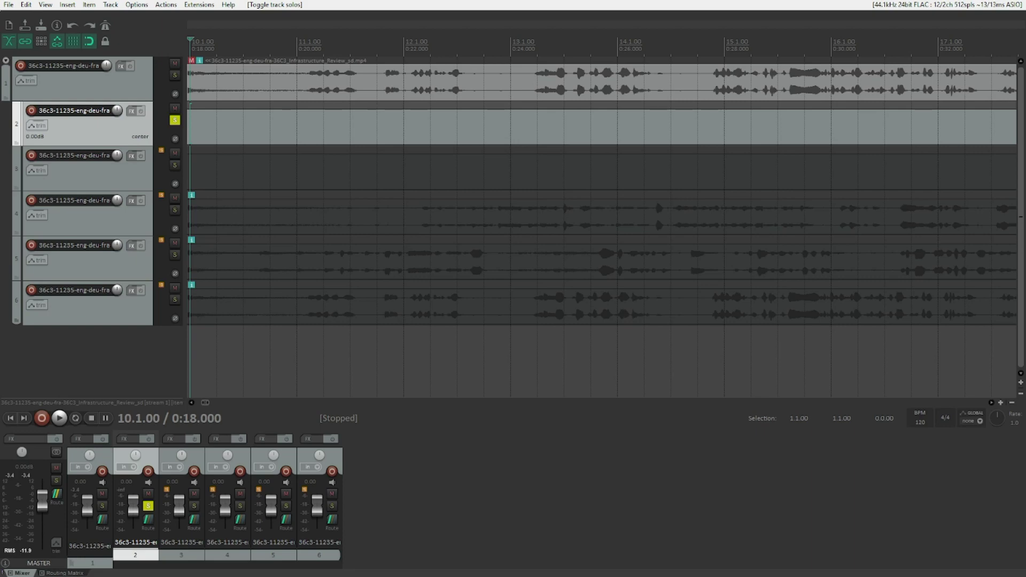
{"action": "key", "text": "ctrl+alt+F10"}
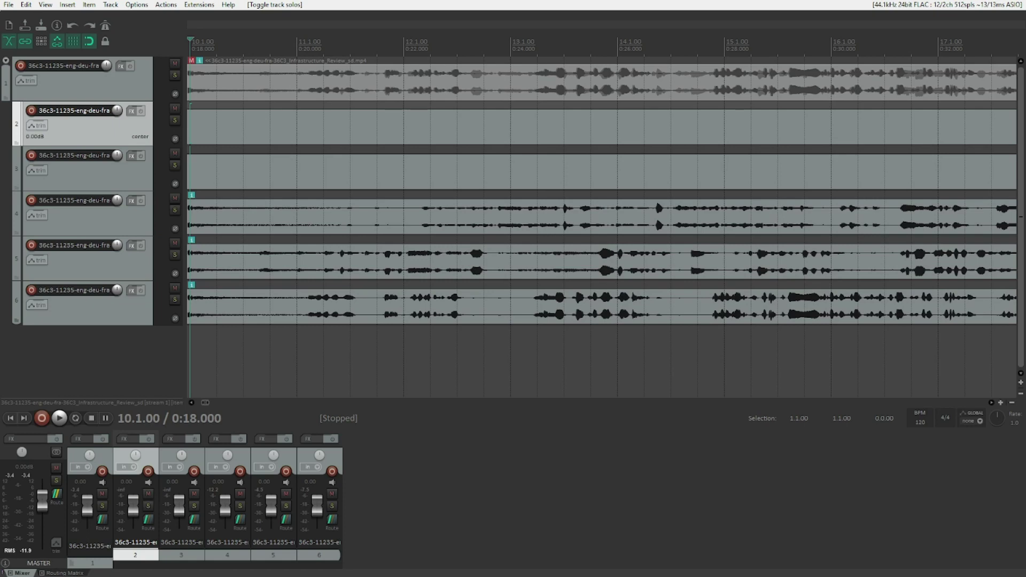
Select track 3, return to the project start, and solo then unsolo this second exploded stream.
{"action": "left_click", "coordinate": [86, 177]}
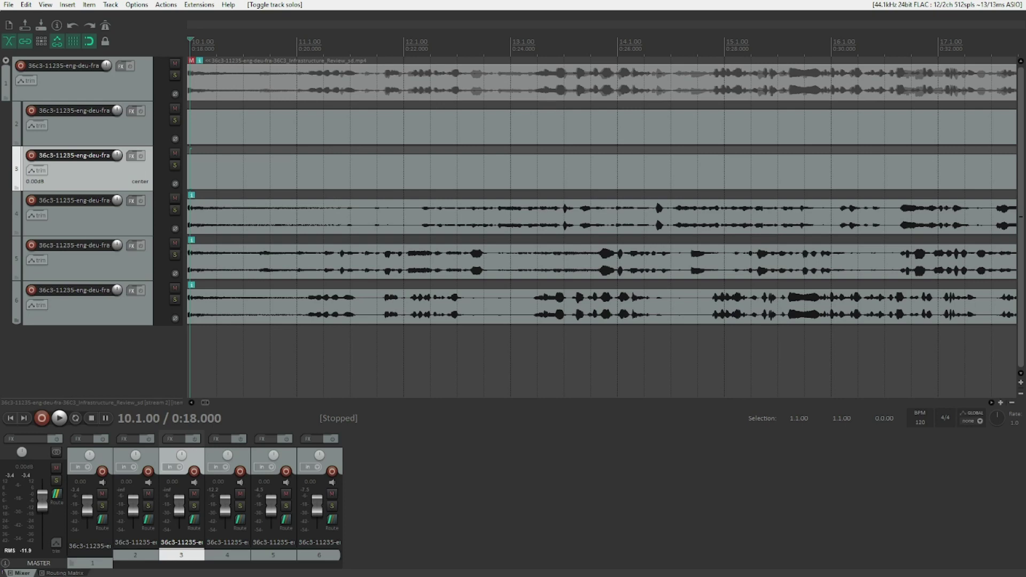
{"action": "key", "text": "Home"}
{"action": "key", "text": "F6"}
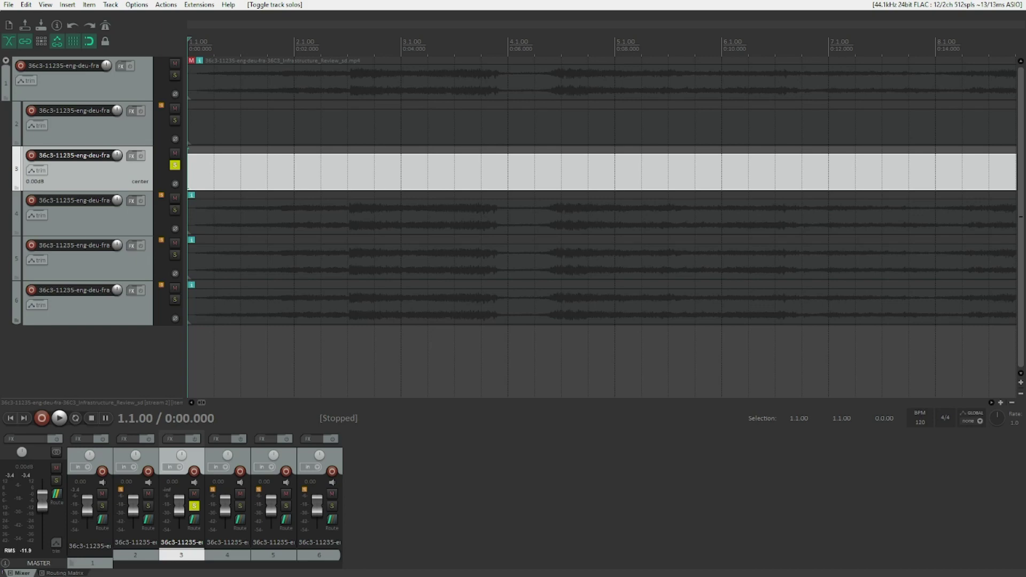
{"action": "key", "text": "F6"}
Solo track 4, the third exploded stream, listen to it from 0:28 and stop playback.
{"action": "key", "text": "Down"}
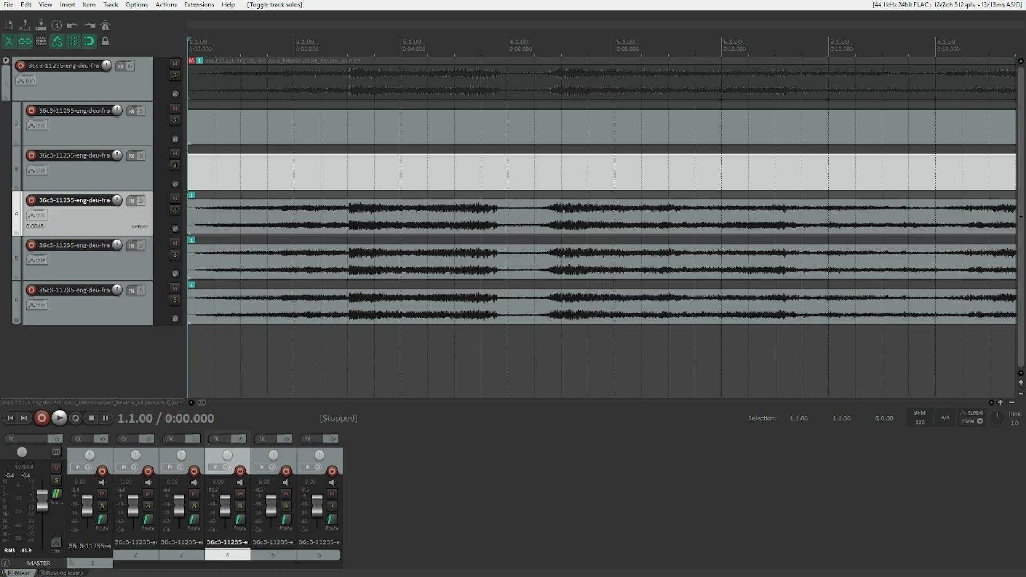
{"action": "key", "text": "F6"}
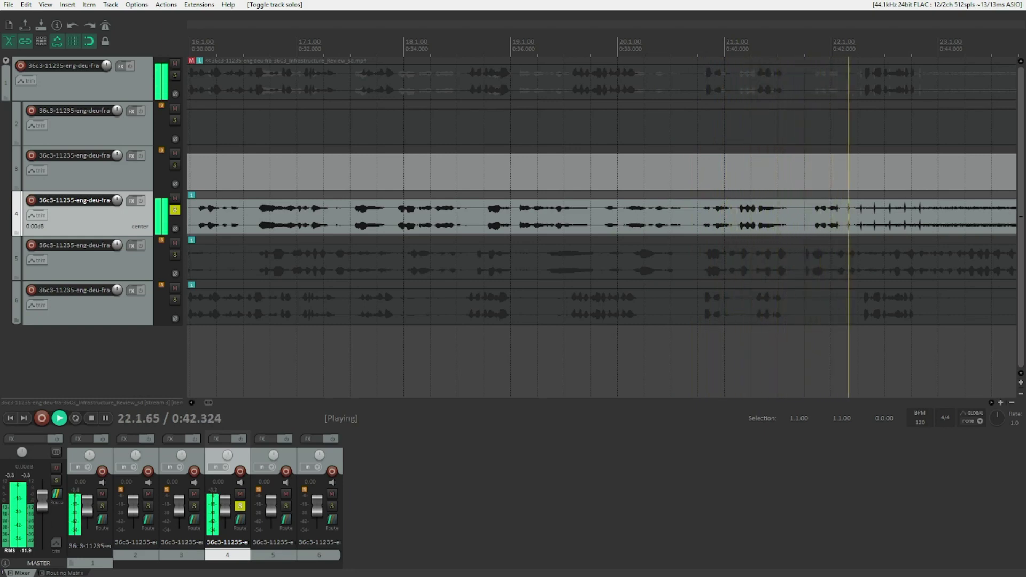
{"action": "key", "text": "space"}
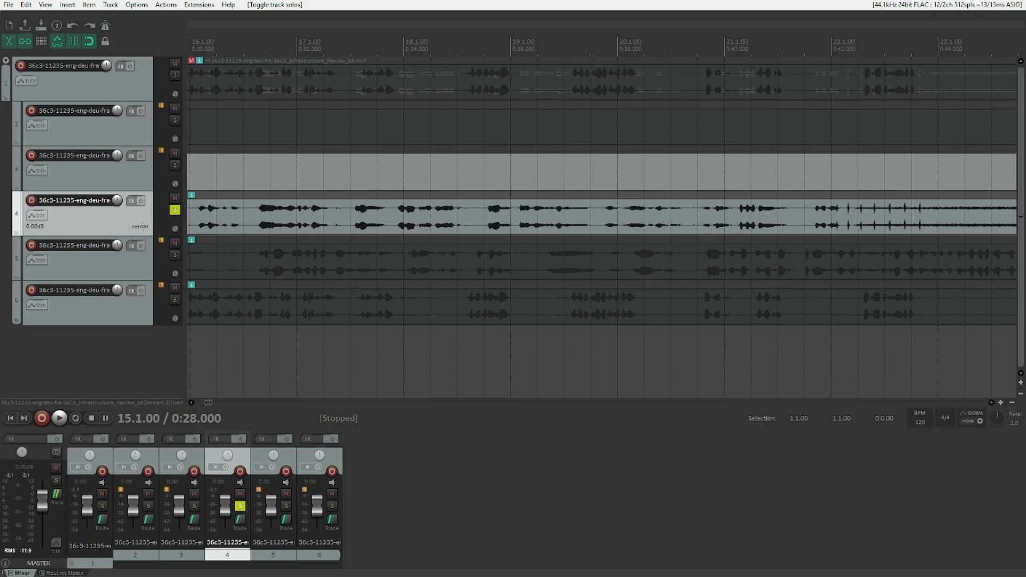
Move the solo to track 5 and after that to track 6, listening to each stream from 0:28 and stopping playback.
{"action": "key", "text": "Down"}
{"action": "key", "text": "space"}
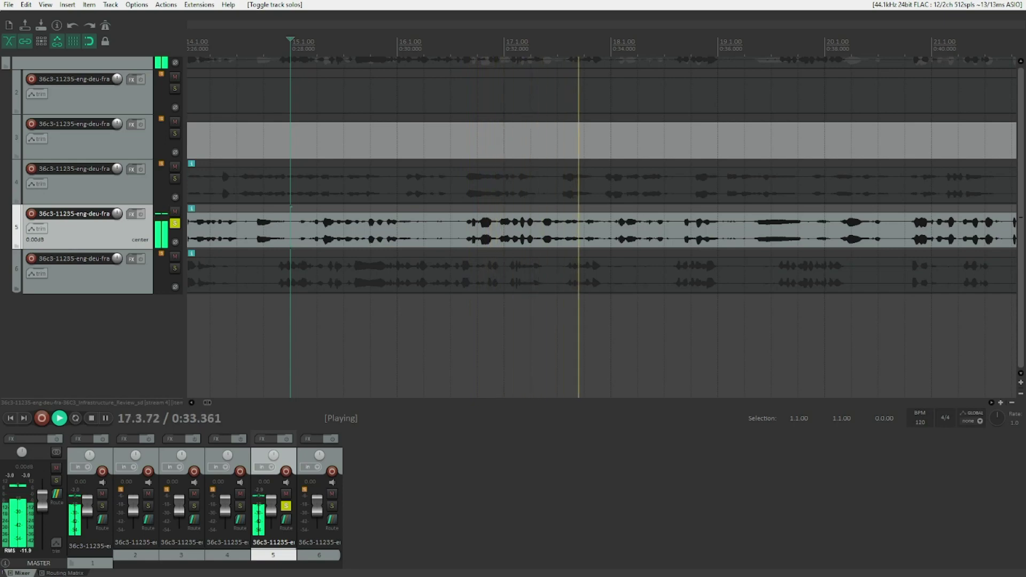
{"action": "key", "text": "space"}
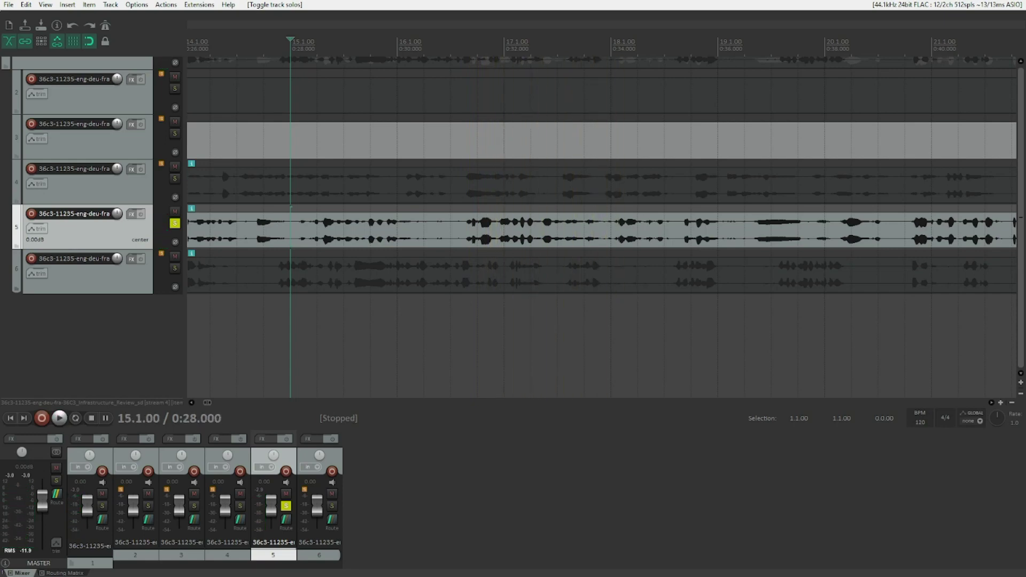
{"action": "key", "text": "Down"}
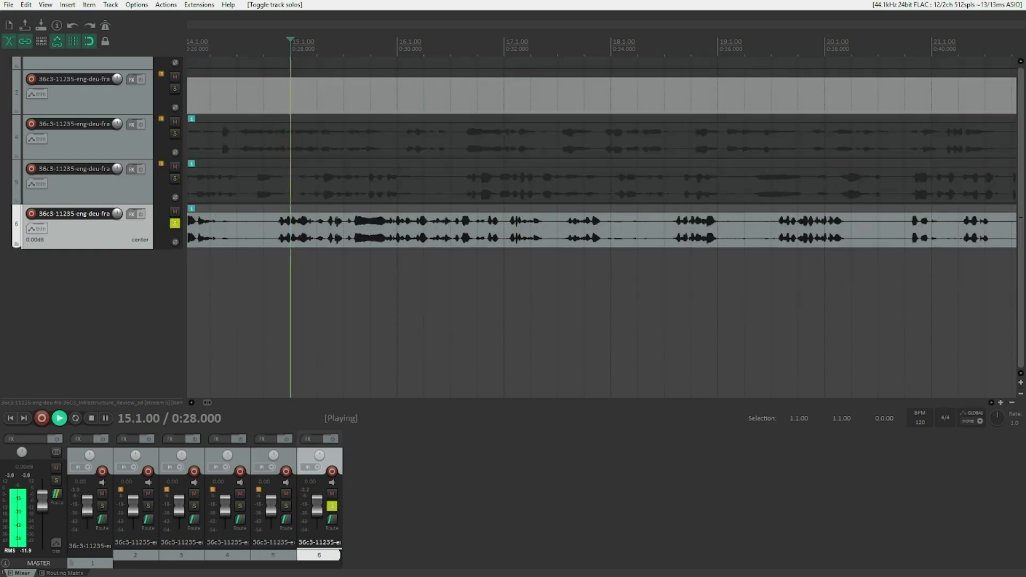
{"action": "key", "text": "space"}
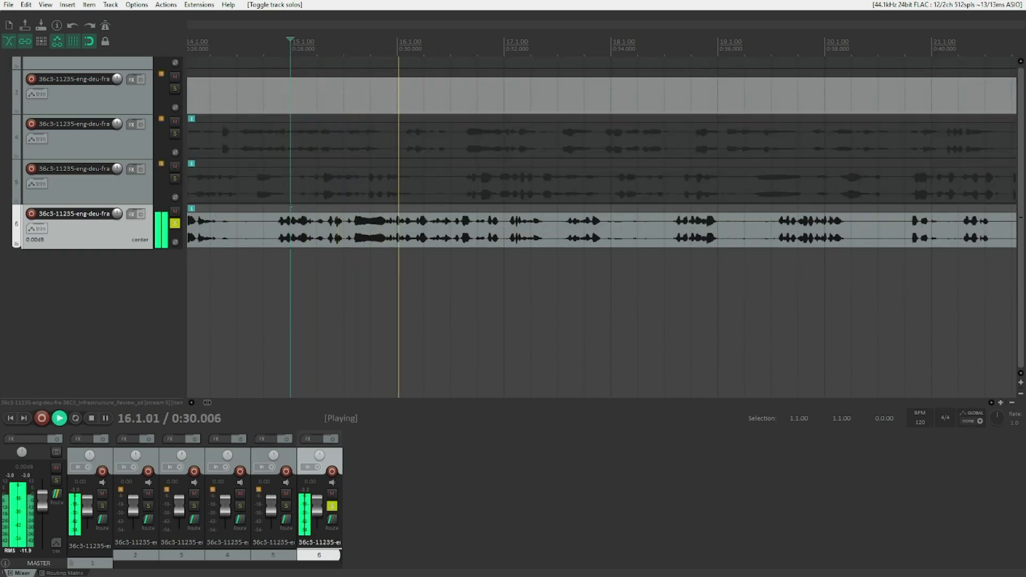
{"action": "key", "text": "space"}
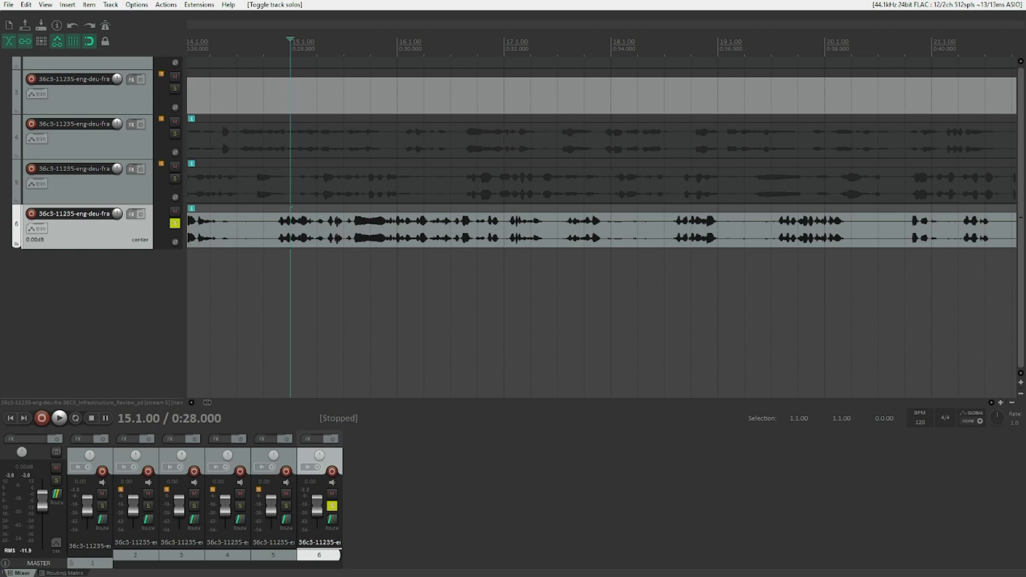
Unsolo track 6, play all exploded streams together from 0:28 and stop playback.
{"action": "key", "text": "F6"}
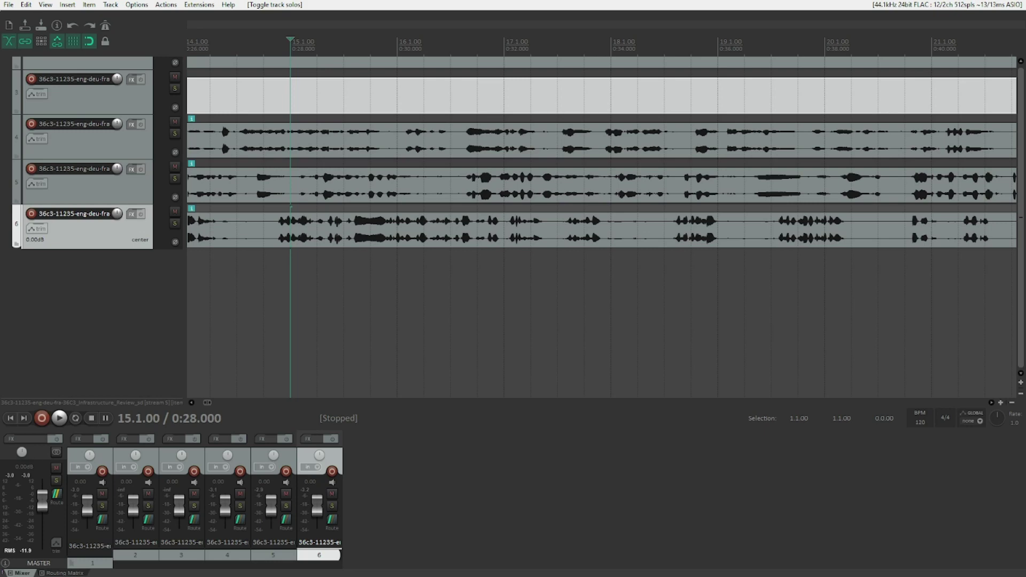
{"action": "key", "text": "space"}
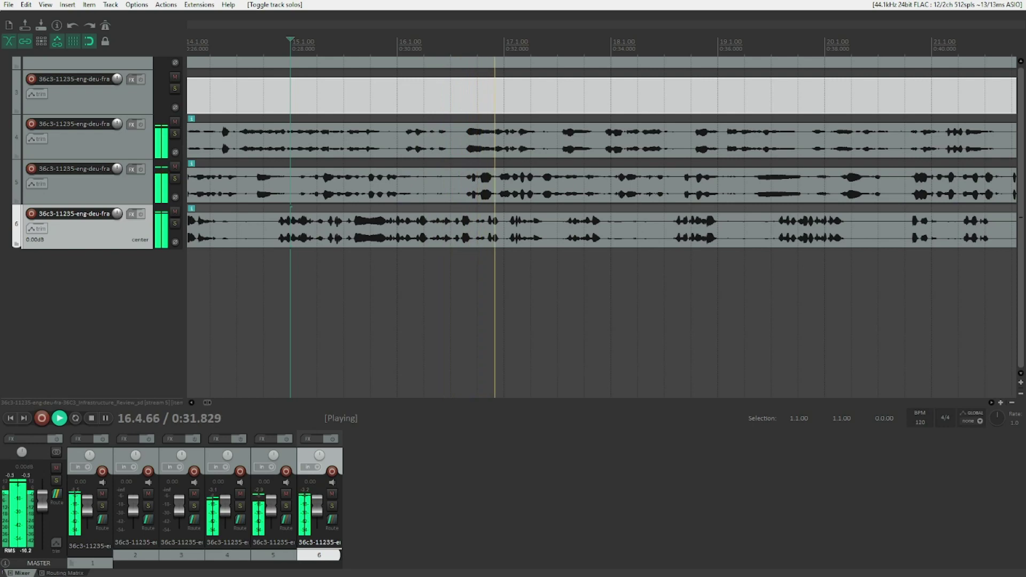
{"action": "key", "text": "space"}
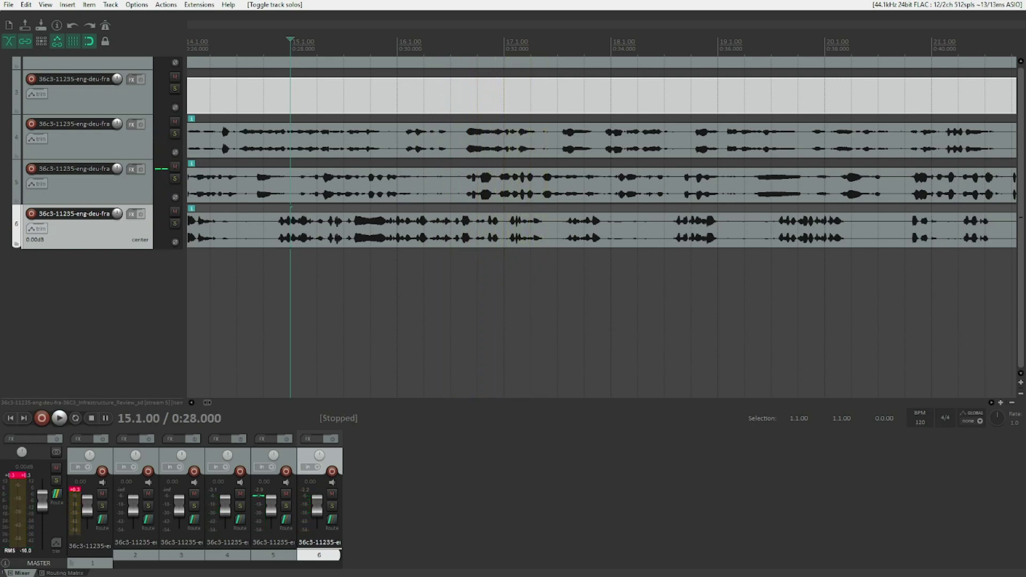